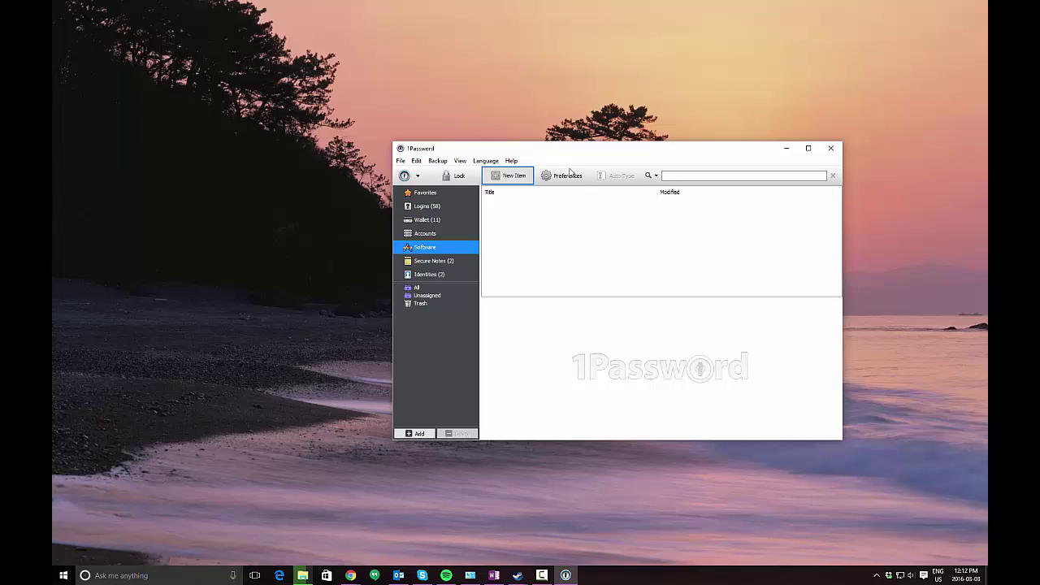
# Step: Open the New Item dropdown to show the vault item types
pyautogui.click(505, 177)
pyautogui.click(514, 175)
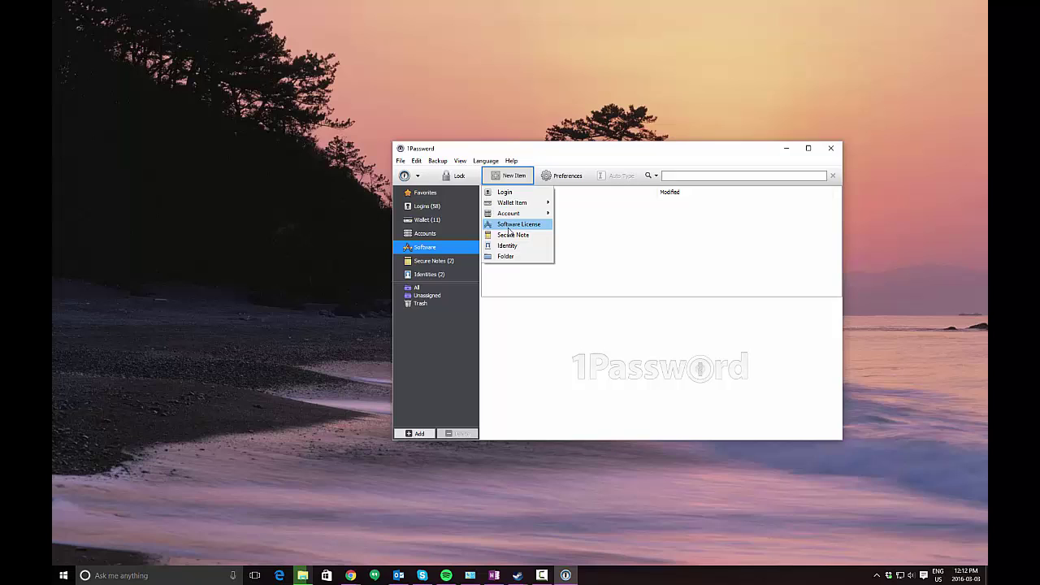
pyautogui.moveTo(525, 214)
# Step: Create a Software License item titled 'Techsmith Camtasia' with version 8
pyautogui.click(522, 225)
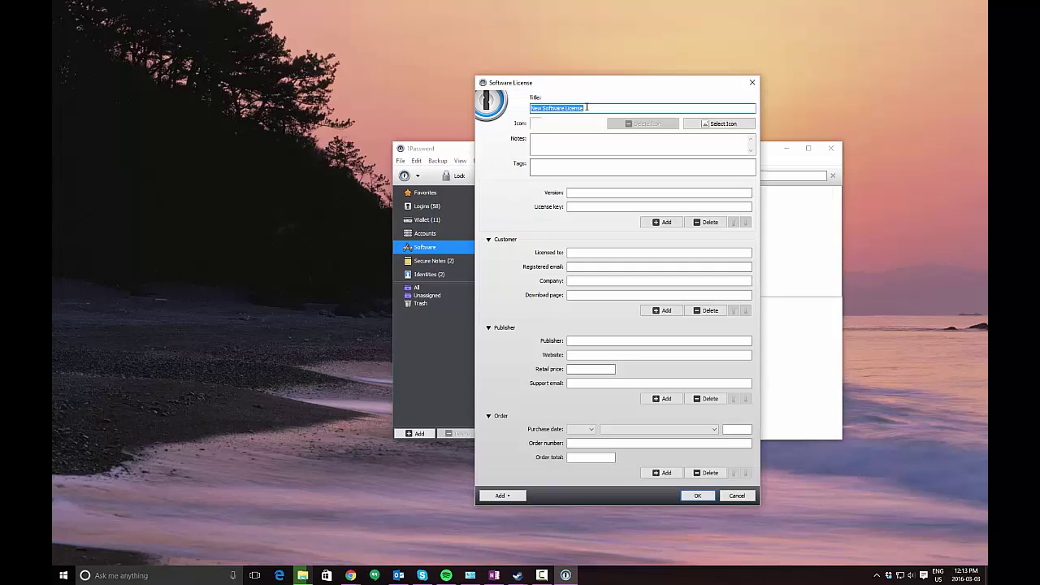
pyautogui.write('Techn')
pyautogui.click(550, 142)
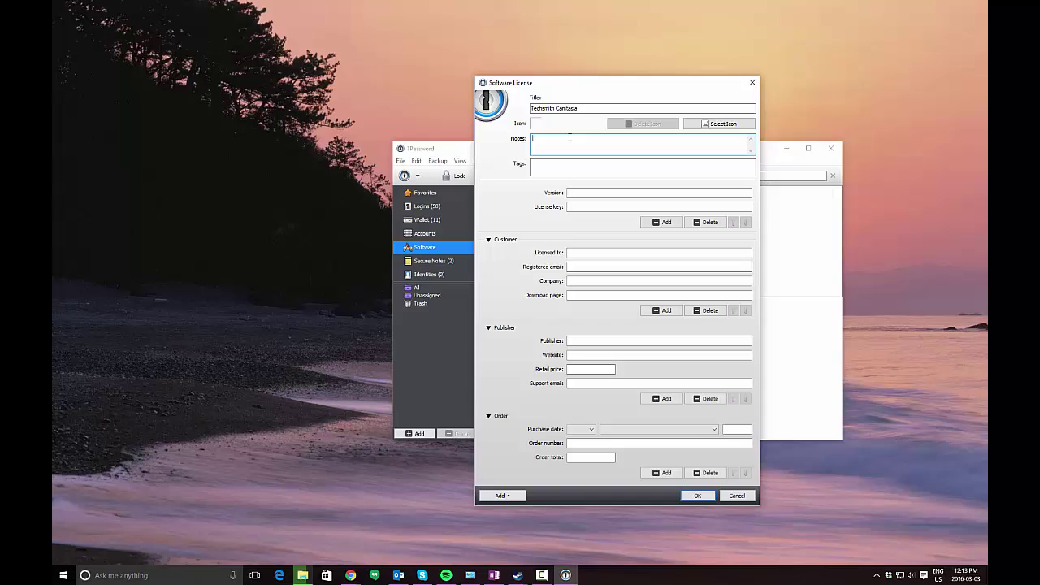
pyautogui.click(608, 194)
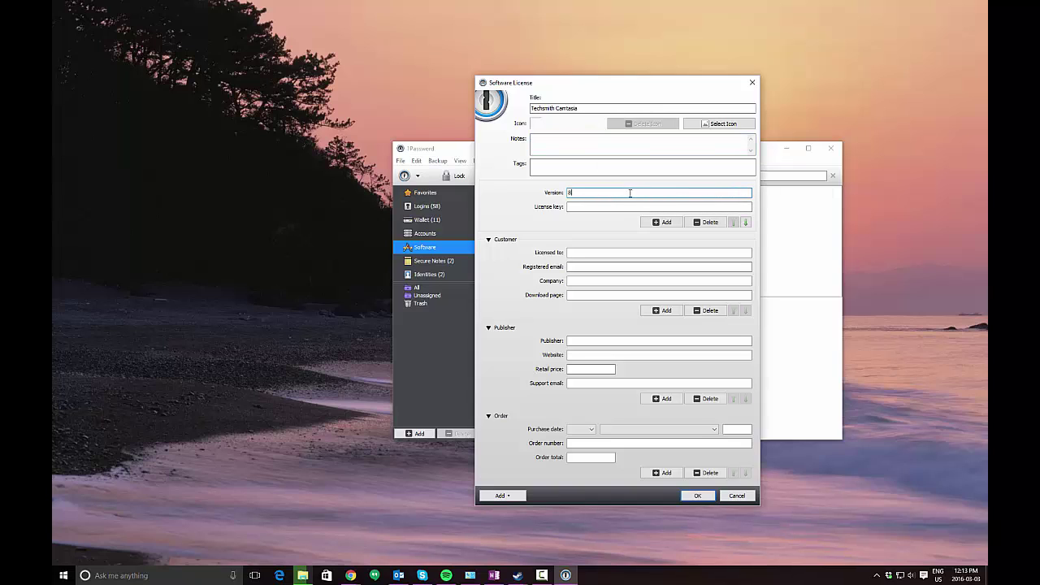
# Step: Paste the license key into the License key field
pyautogui.click(599, 207)
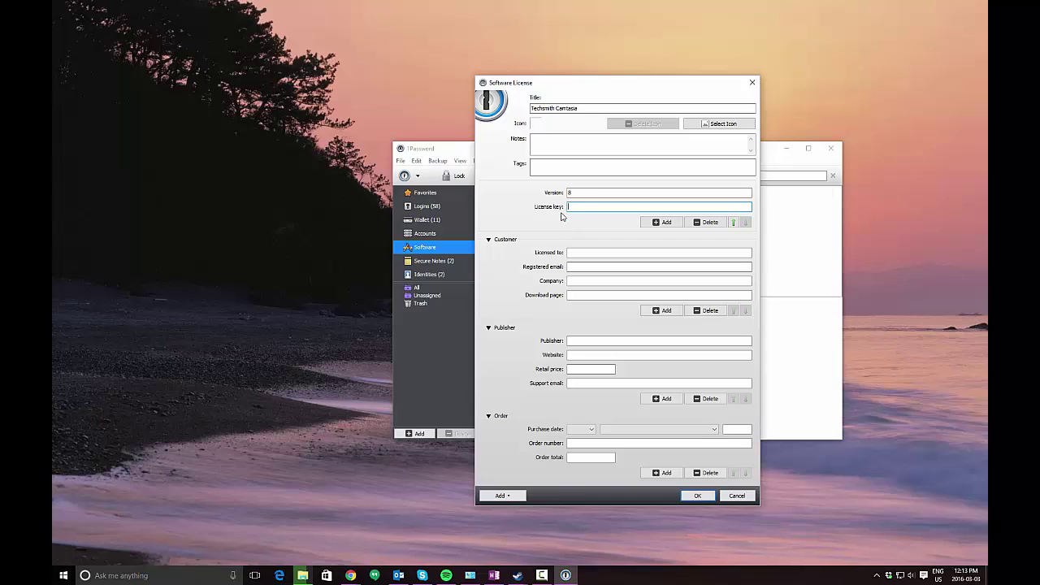
pyautogui.hotkey('ctrl', 'v')
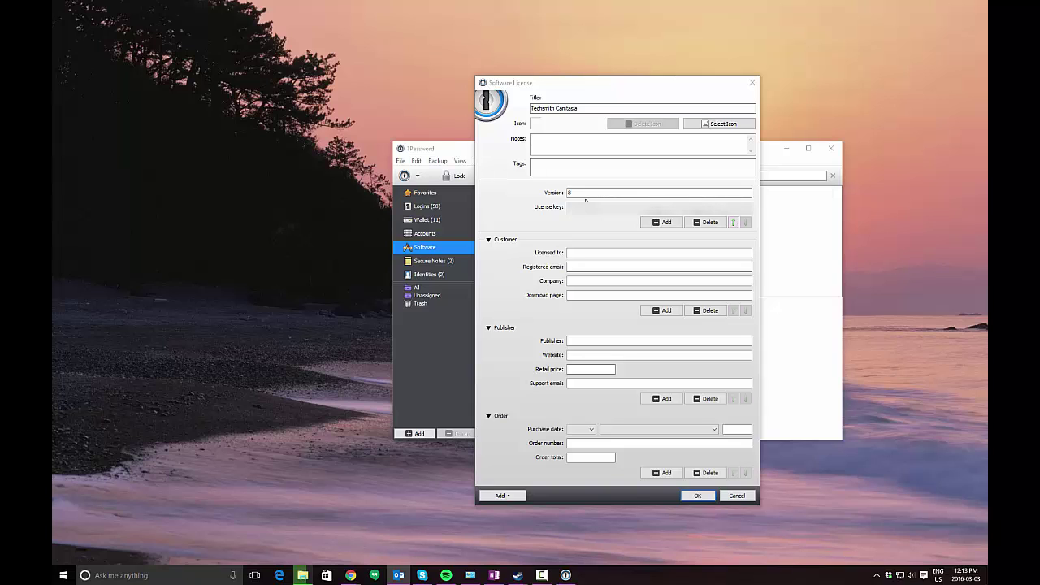
pyautogui.click(581, 204)
pyautogui.rightClick(581, 207)
pyautogui.click(606, 251)
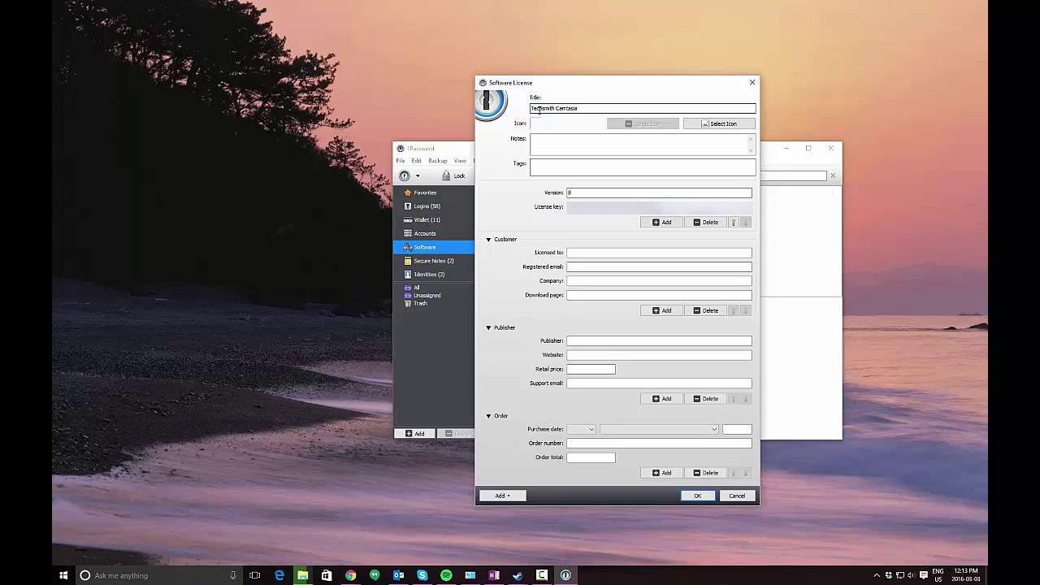
# Step: Fill in the licensee's name and the registered e-mail address
pyautogui.click(581, 253)
pyautogui.hotkey('ctrl', 'v')
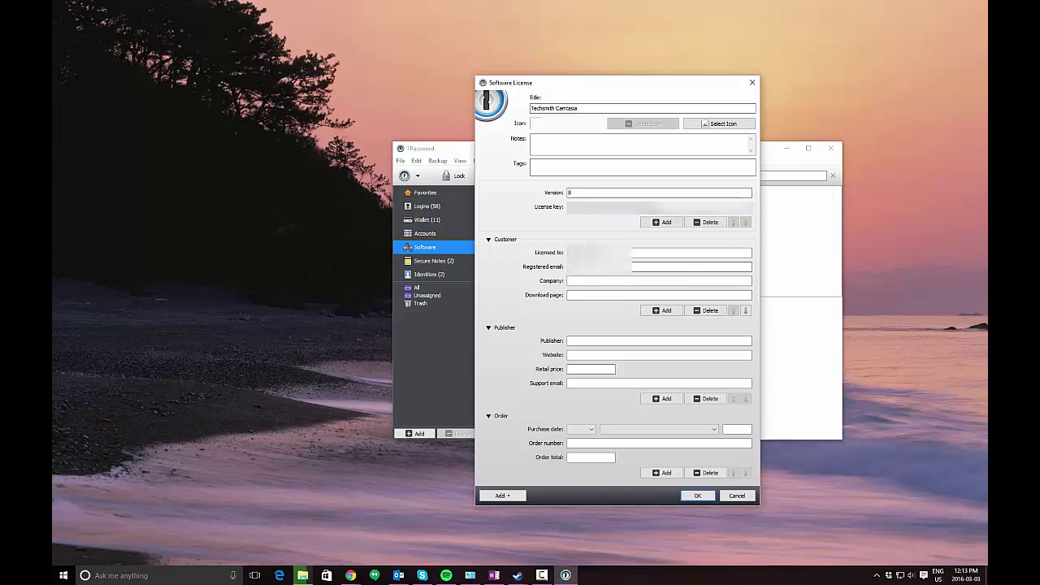
pyautogui.click(658, 267)
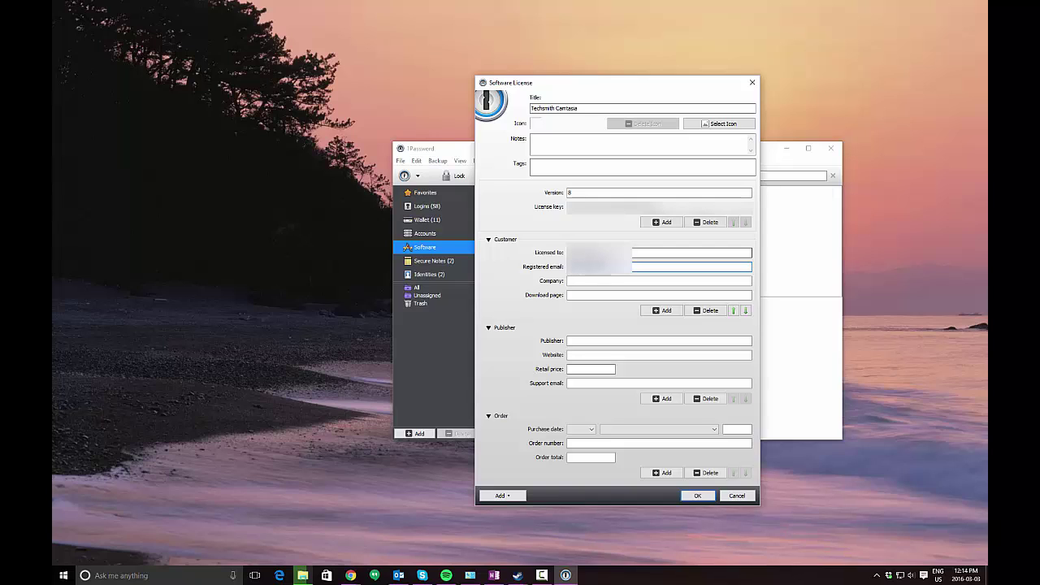
pyautogui.click(568, 281)
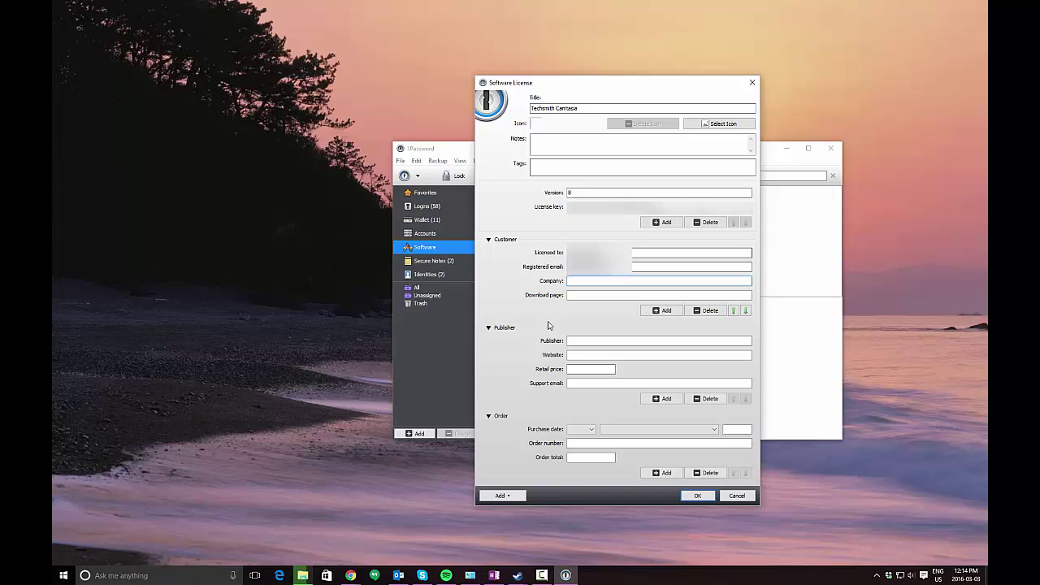
pyautogui.click(588, 295)
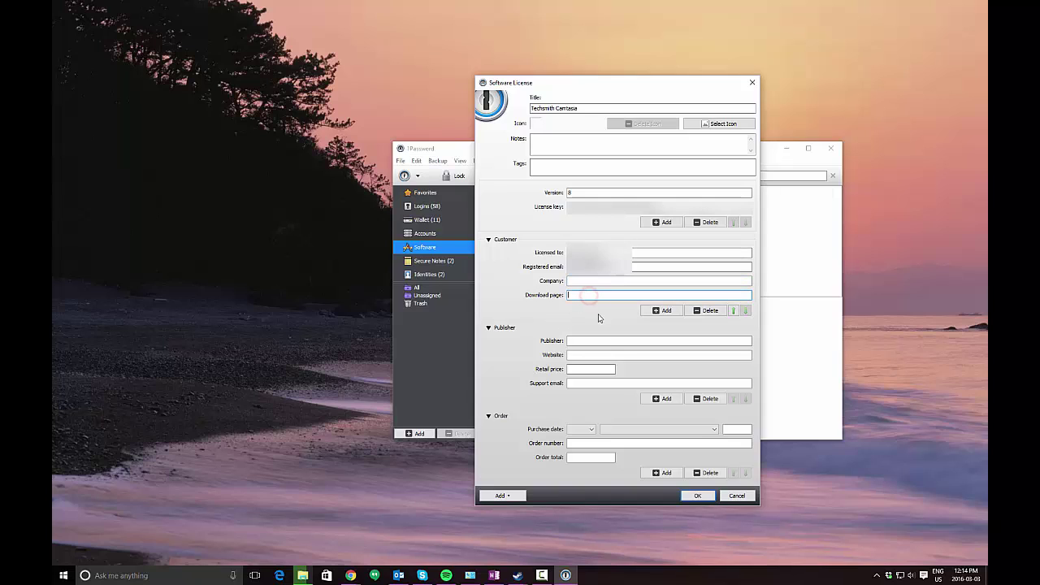
# Step: Set the publisher to Techsmith by deleting 'Camtasia' from the name
pyautogui.click(638, 339)
pyautogui.write('Techsmith Camtasia')
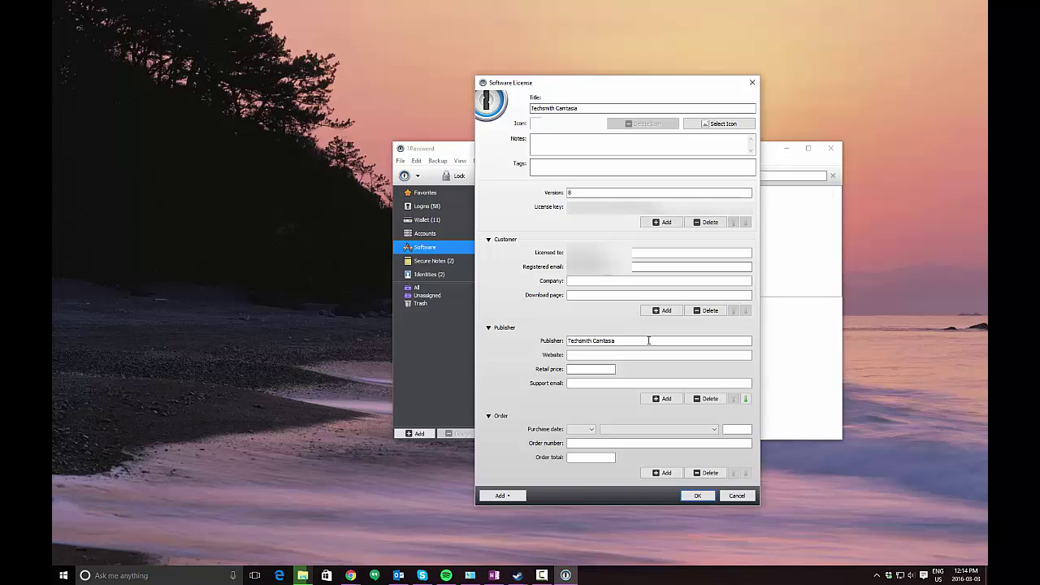
pyautogui.click(626, 351)
pyautogui.doubleClick(596, 341)
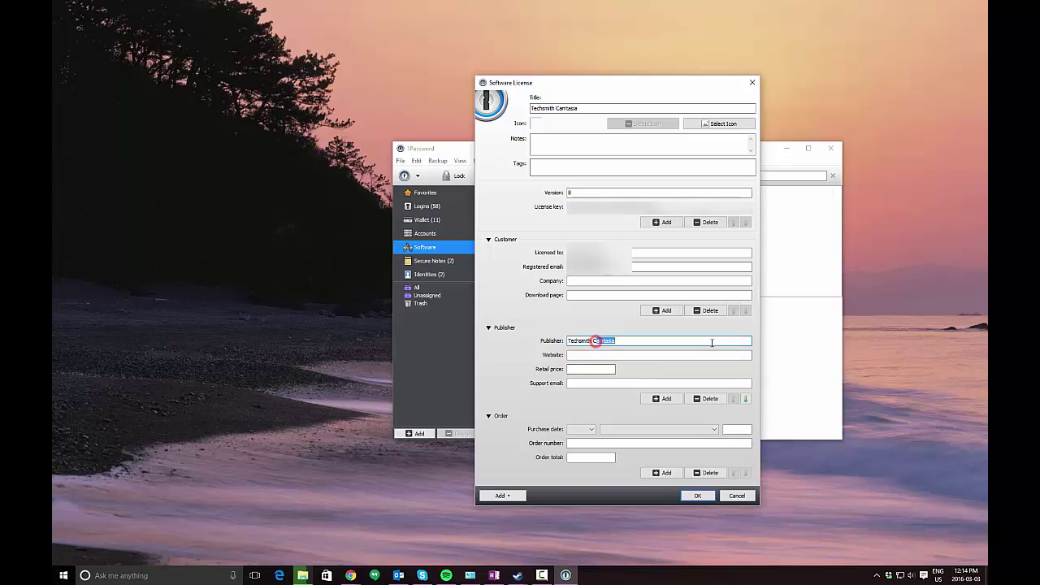
pyautogui.press('BackSpace')
# Step: Set the purchase date to day 2, February (02), year 2016
pyautogui.click(582, 429)
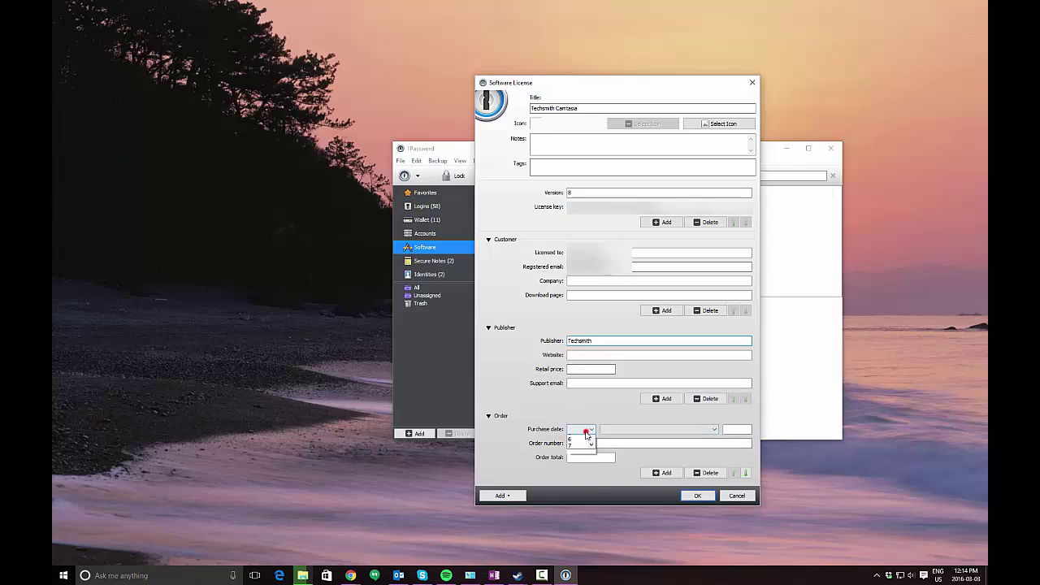
pyautogui.click(582, 453)
pyautogui.click(694, 429)
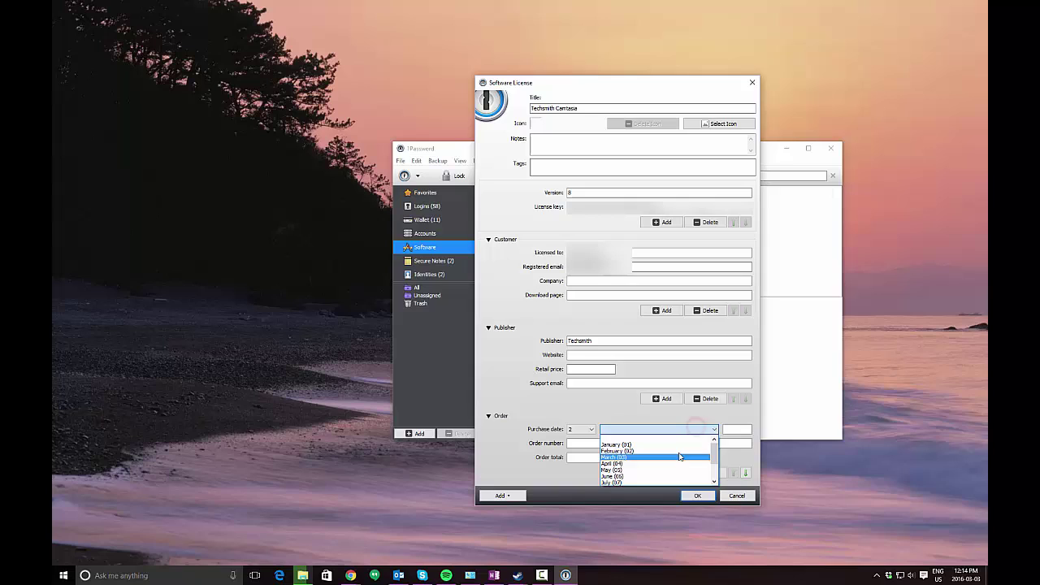
pyautogui.click(677, 450)
pyautogui.click(735, 429)
pyautogui.write('2015')
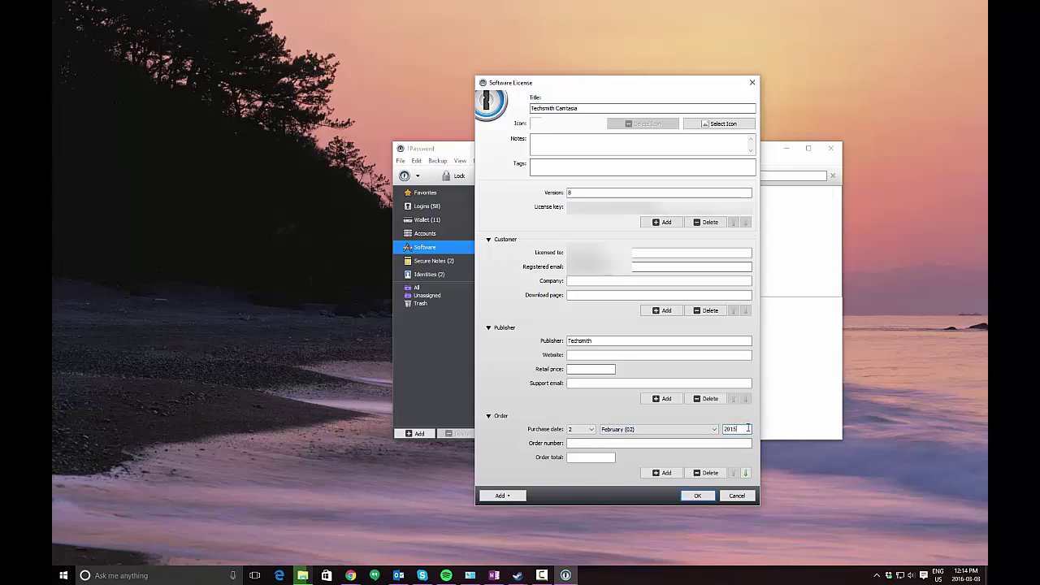
# Step: Step through the order number and total fields, then open and dismiss the Add options
pyautogui.click(709, 444)
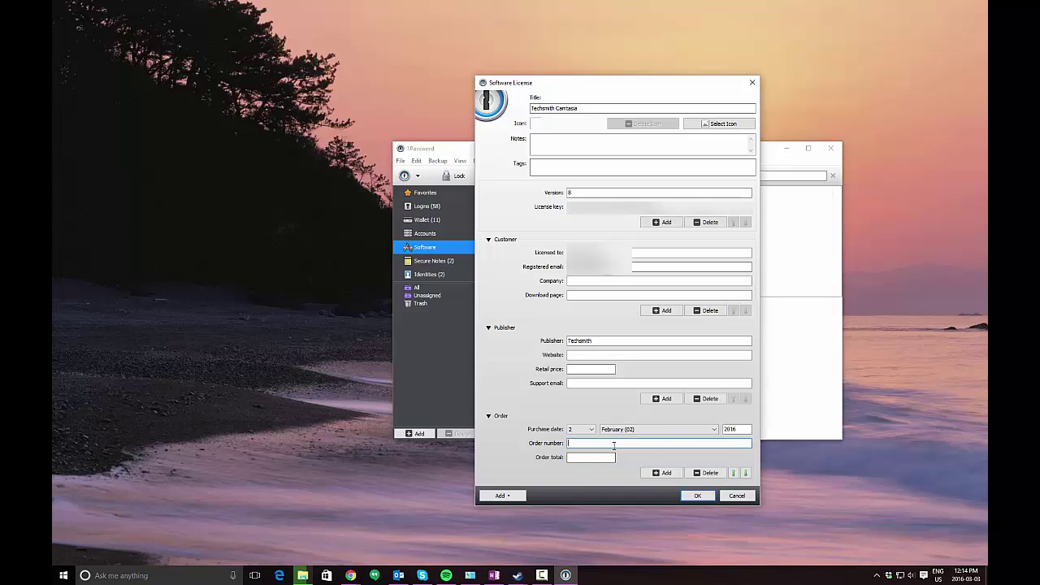
pyautogui.click(590, 458)
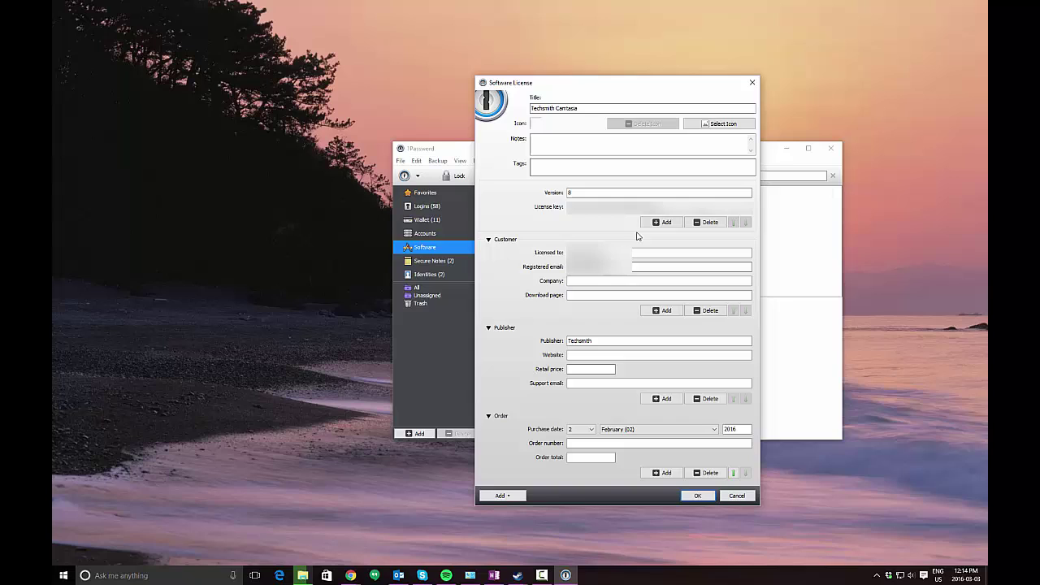
pyautogui.click(520, 495)
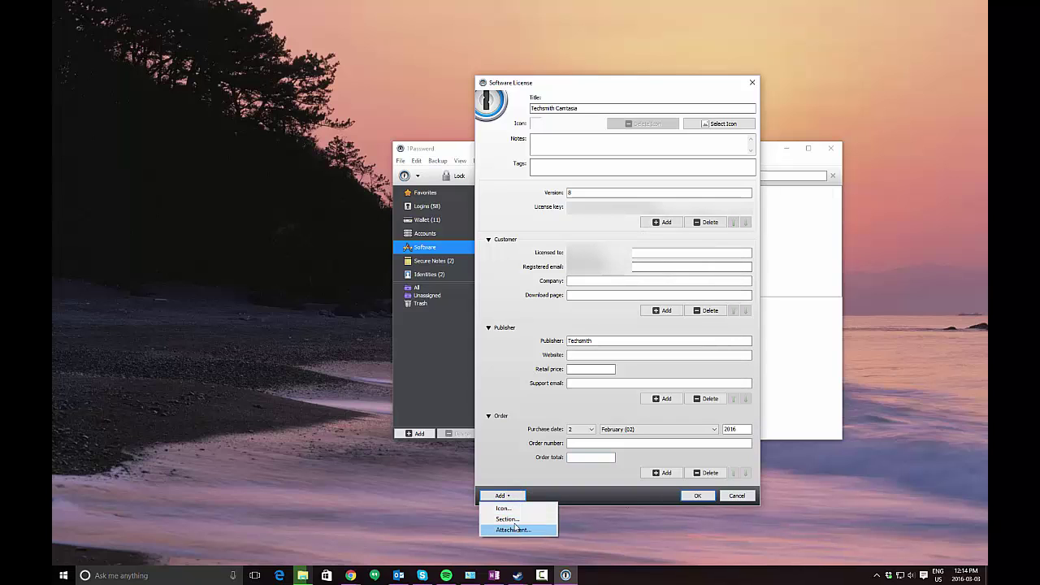
pyautogui.click(646, 502)
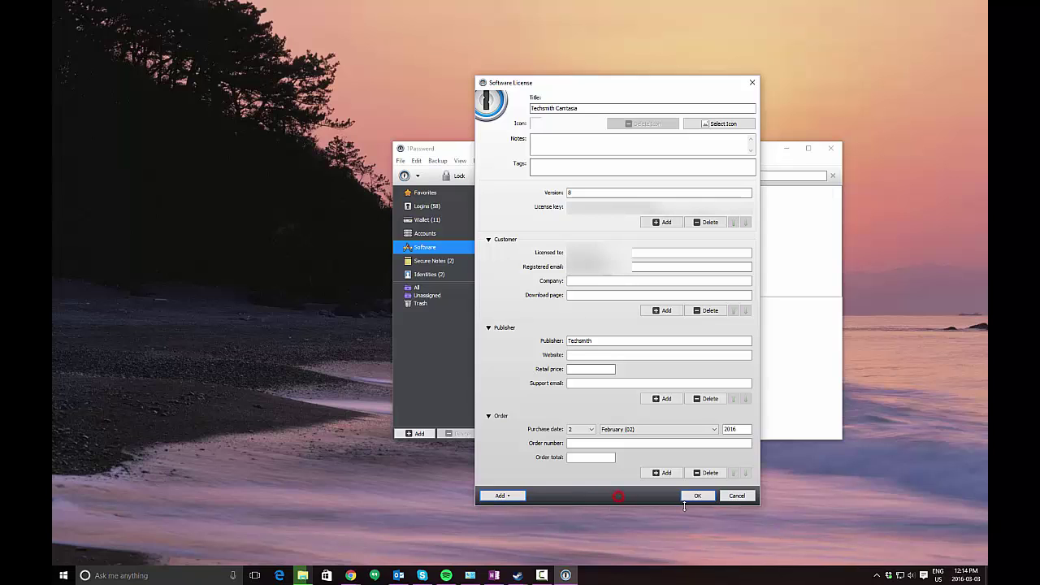
# Step: Save the Techsmith Camtasia software license with OK
pyautogui.click(696, 498)
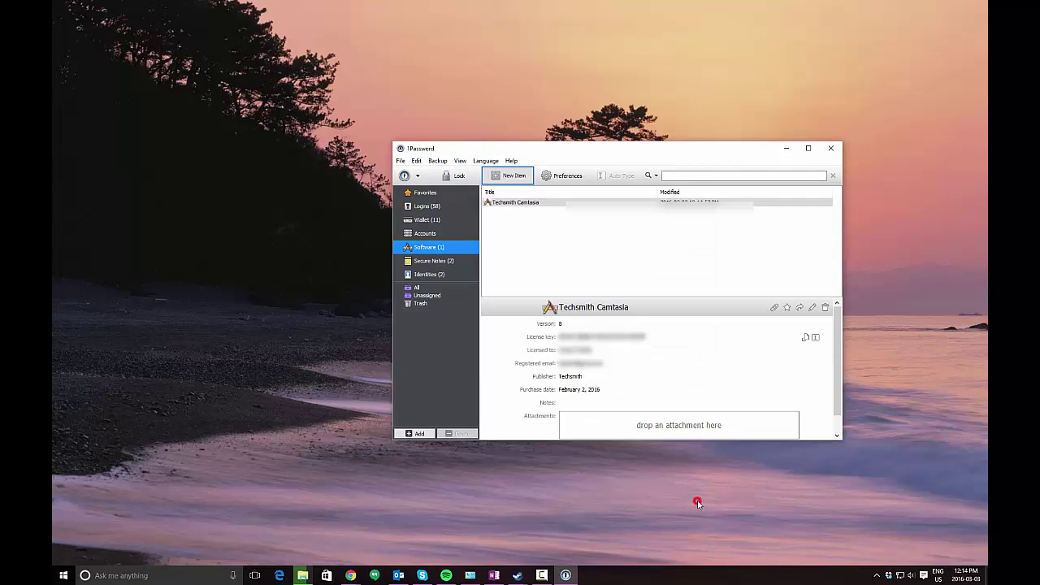